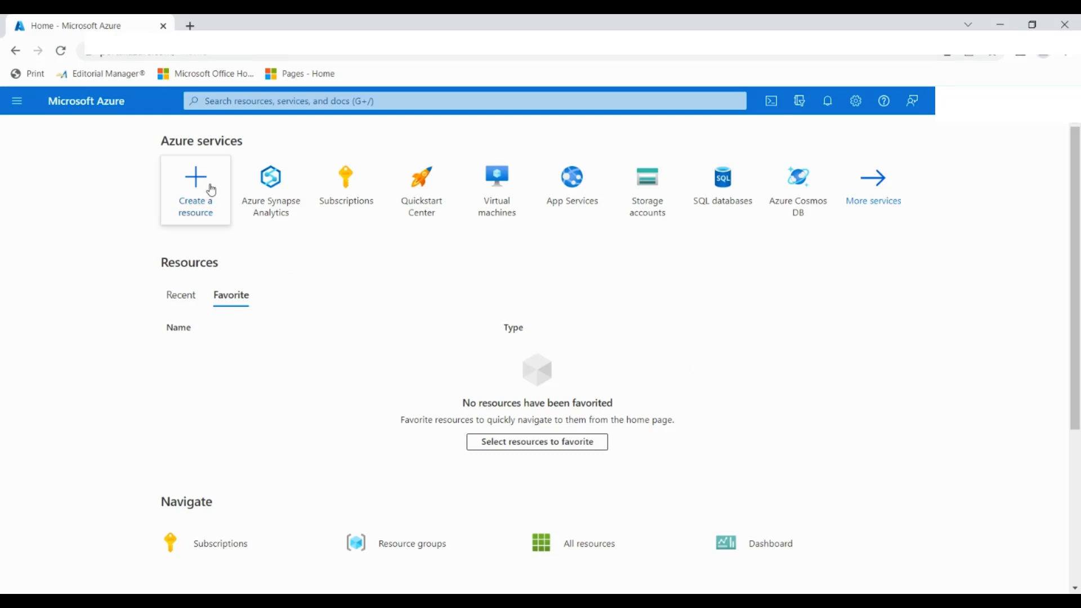
# Start creating a new Azure Synapse Analytics workspace and look over the basic settings it requires
pyautogui.click(290, 196)
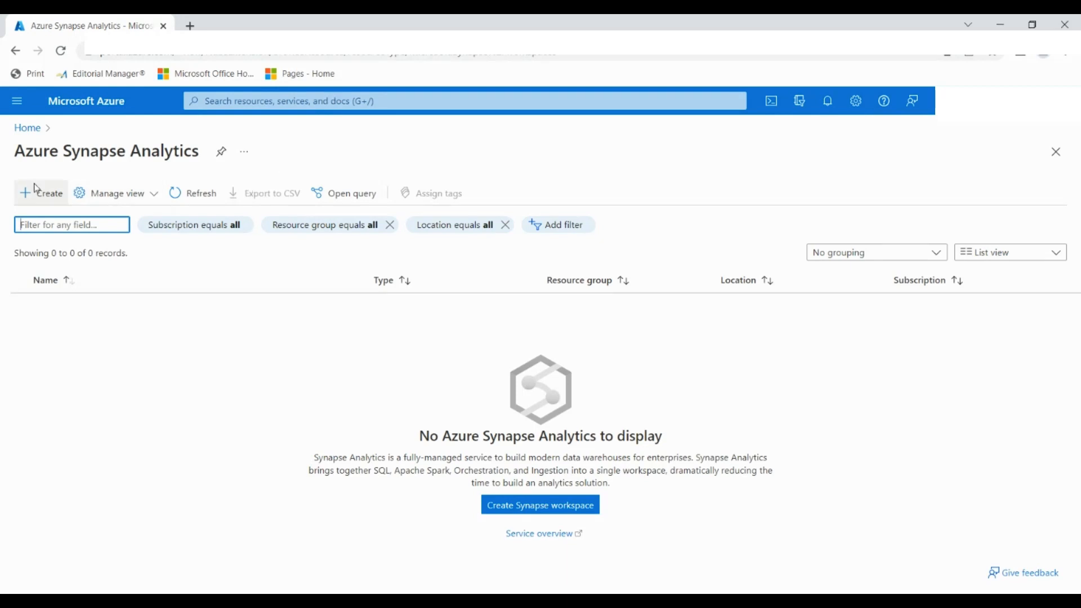
pyautogui.click(50, 204)
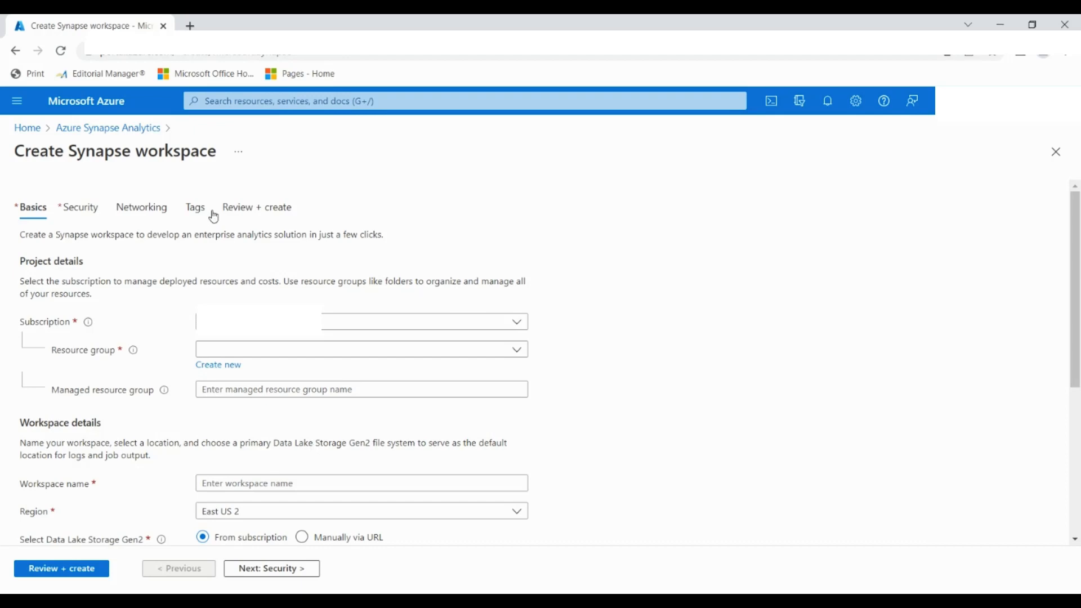
pyautogui.scroll(-3, 157, 485)
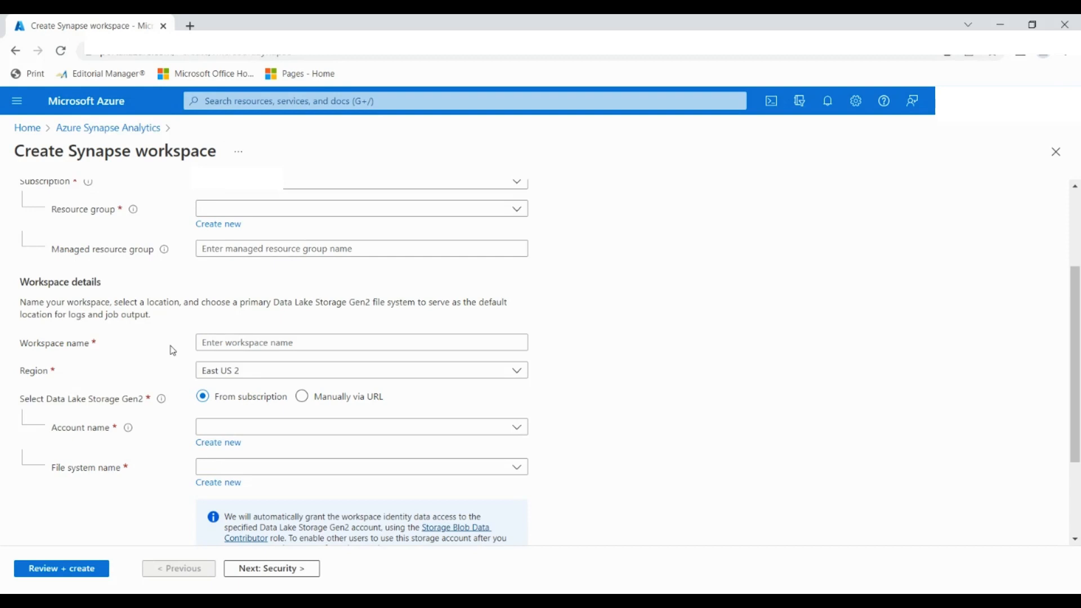
pyautogui.scroll(3, 173, 350)
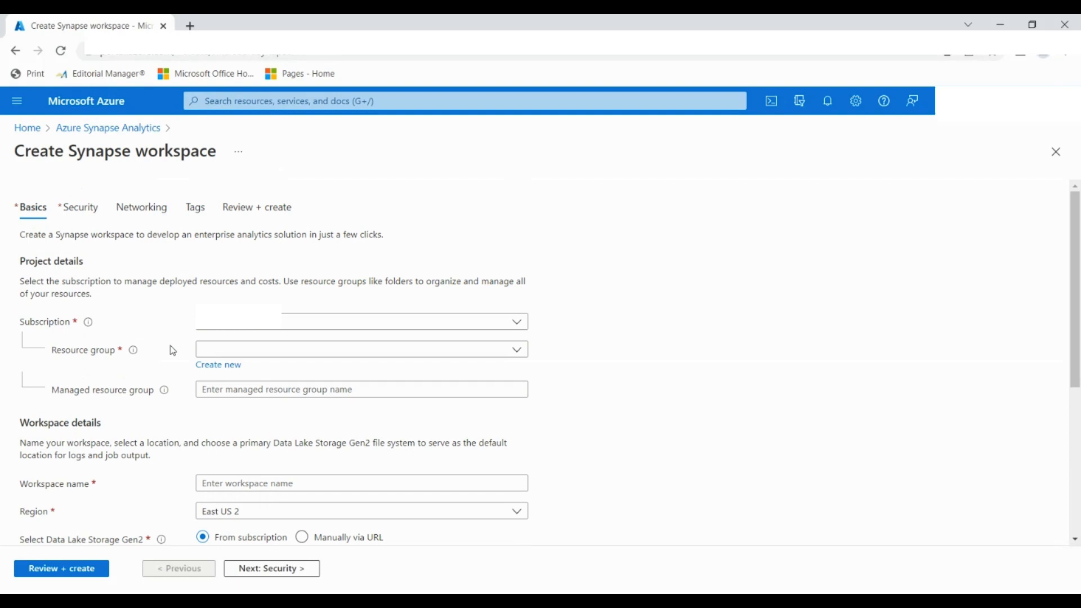
pyautogui.scroll(-5, 173, 351)
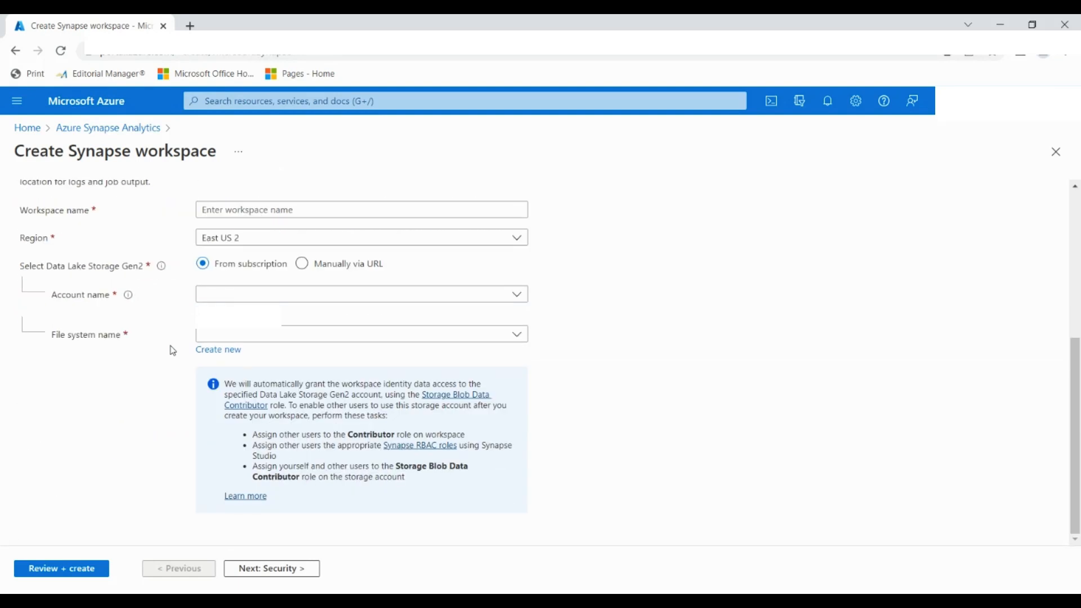
pyautogui.scroll(5, 201, 340)
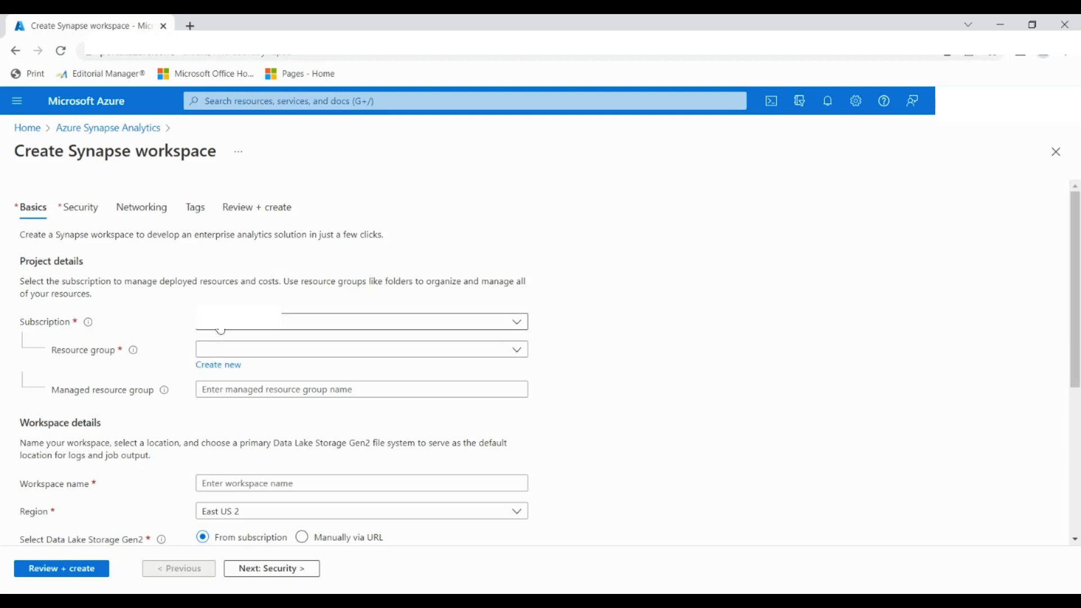
# Assign the workspace to the existing resource group synapse-rg and name it synapse-basictest
pyautogui.click(238, 357)
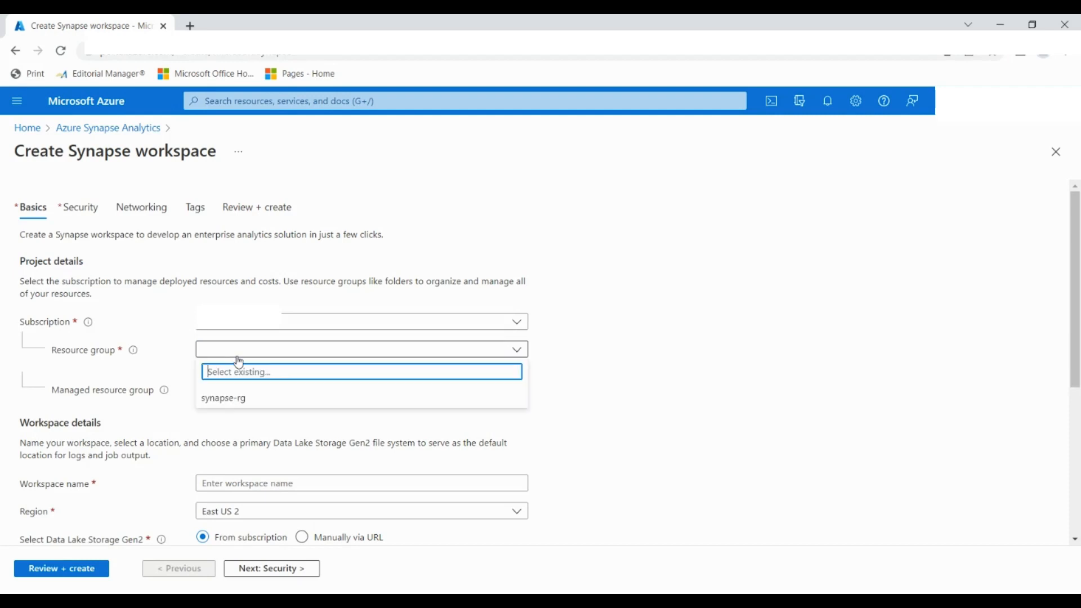
pyautogui.click(250, 399)
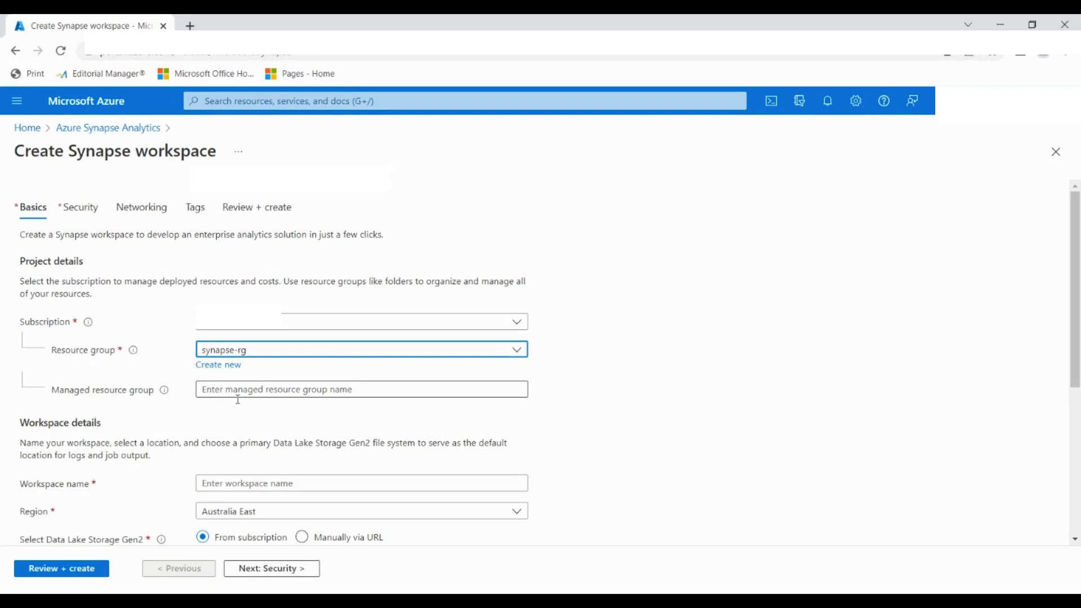
pyautogui.scroll(-3, 238, 400)
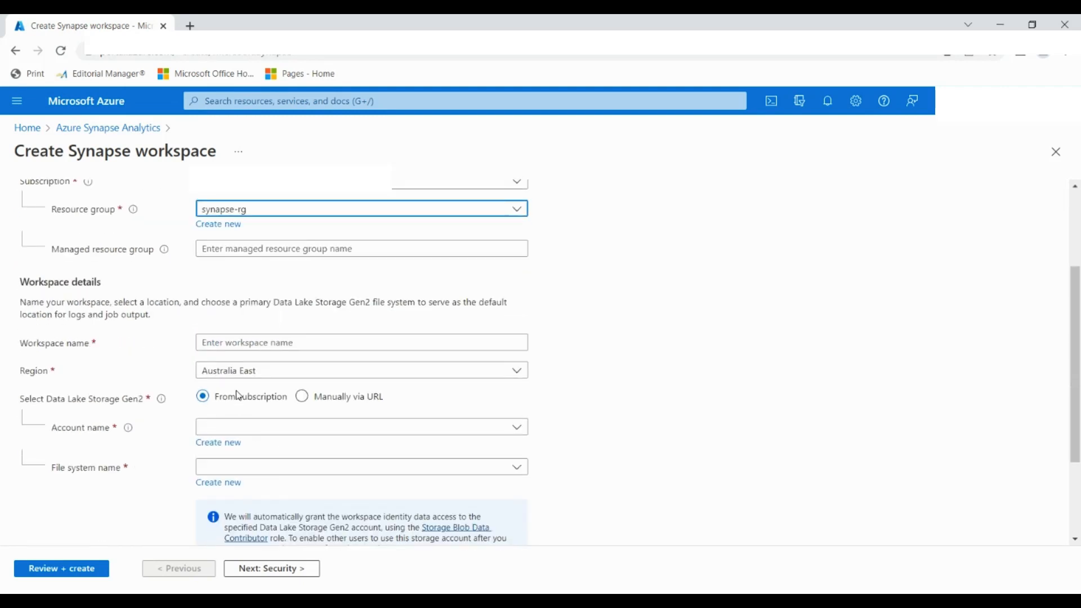
pyautogui.click(235, 343)
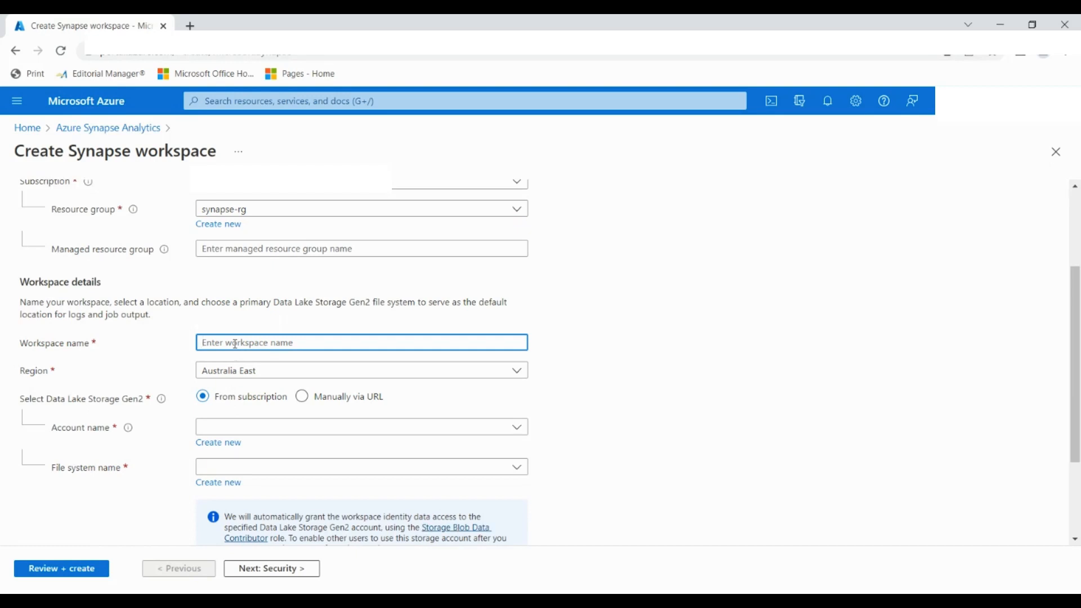
pyautogui.write('synapse-basi')
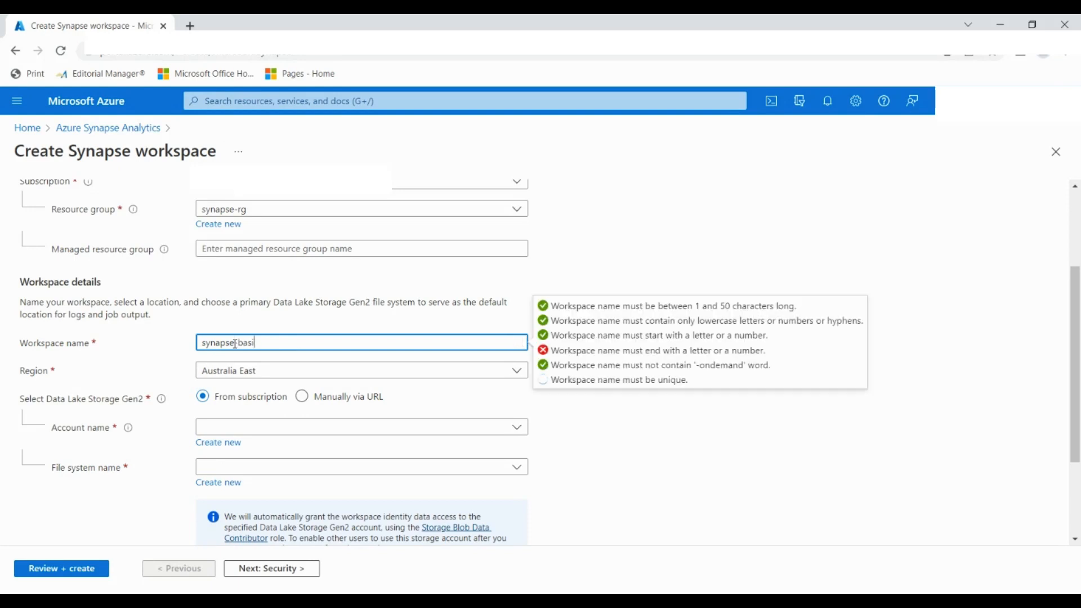
pyautogui.write('ctest')
# Create a new Data Lake Storage Gen2 account named synapsedl324 for the workspace
pyautogui.click(233, 448)
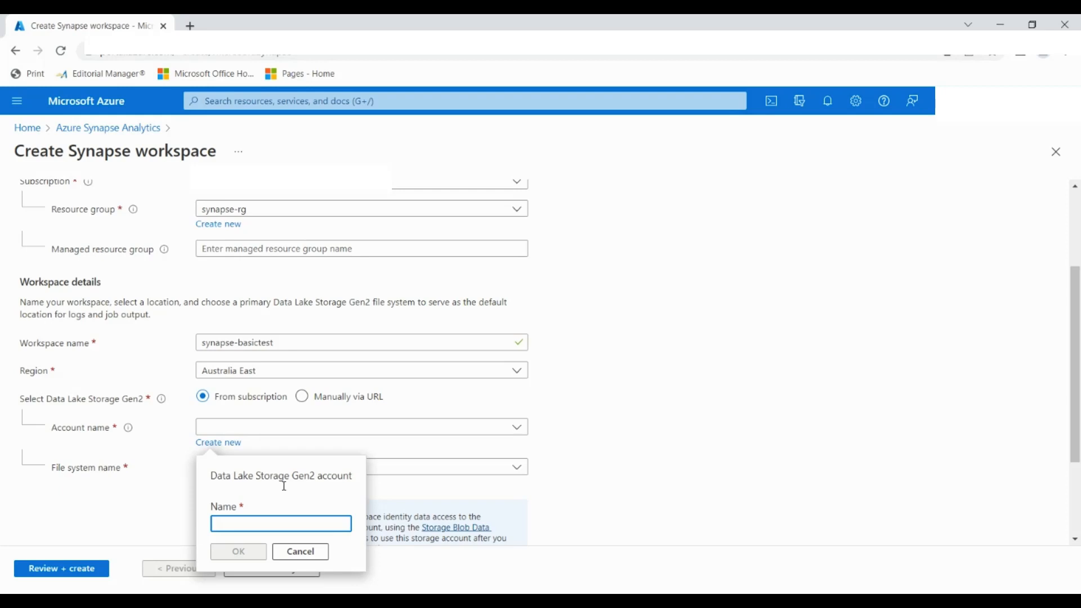
pyautogui.write('syn')
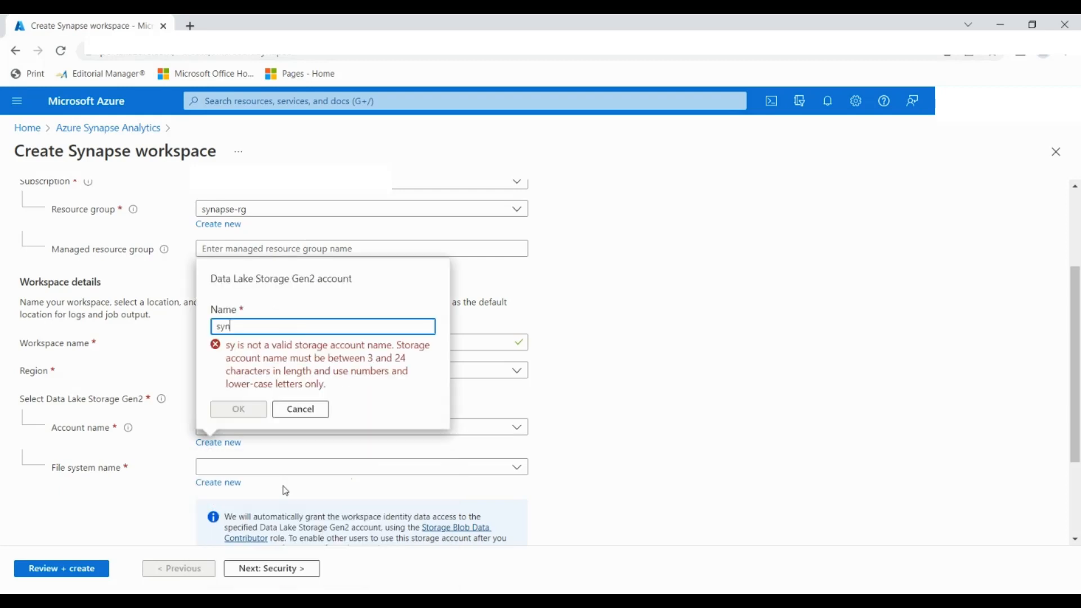
pyautogui.write('apse')
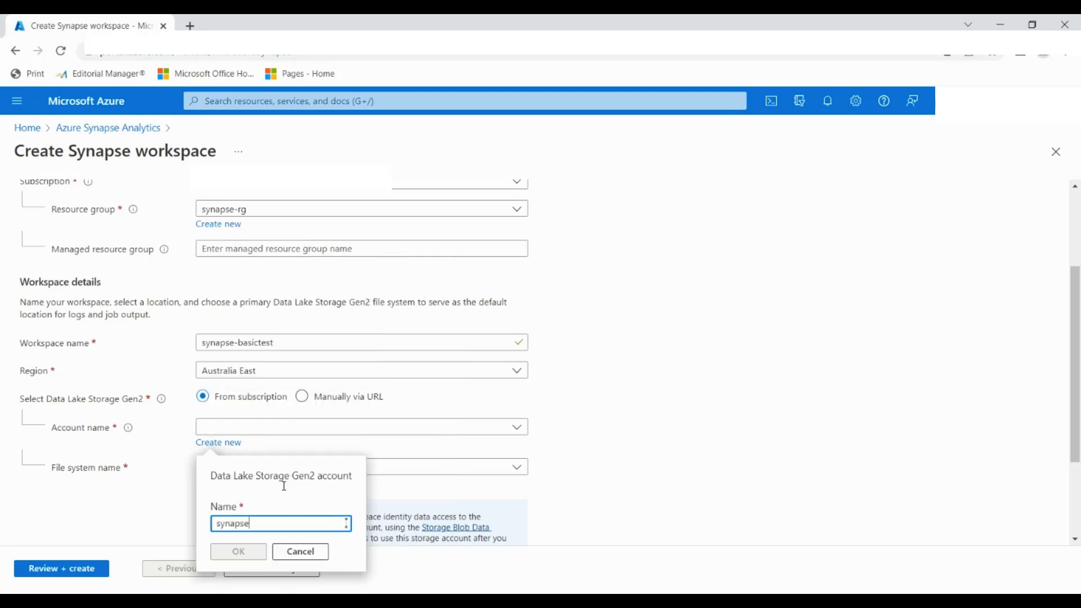
pyautogui.write('dl')
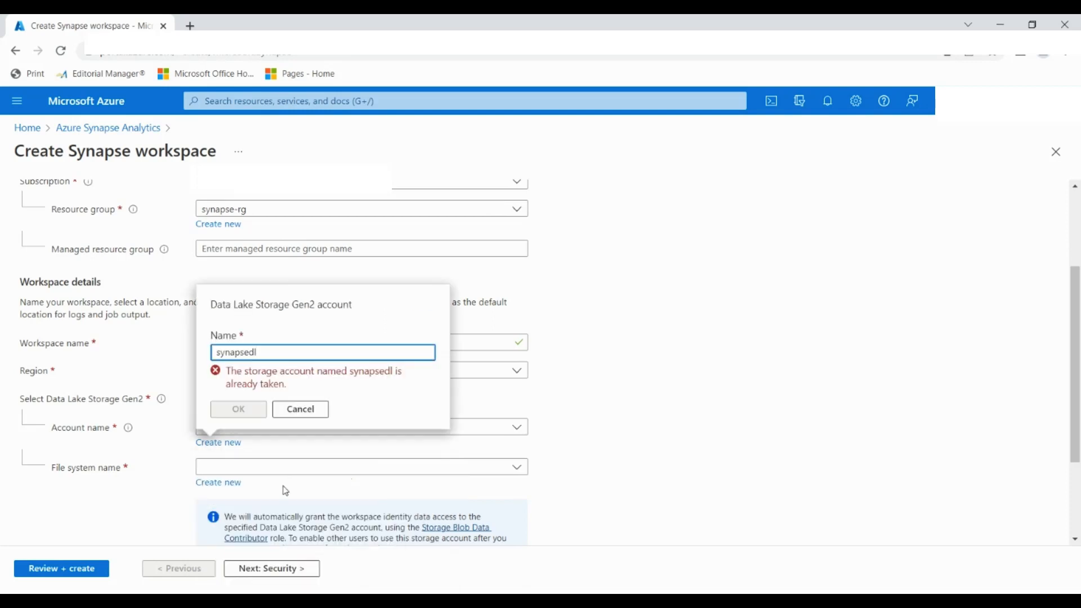
pyautogui.write('324')
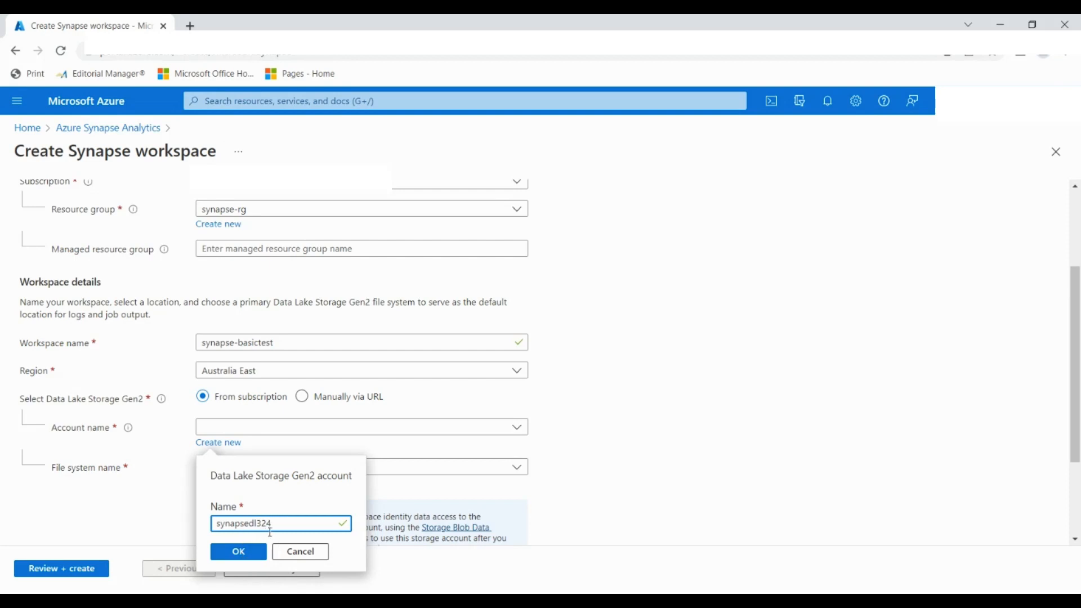
pyautogui.click(236, 561)
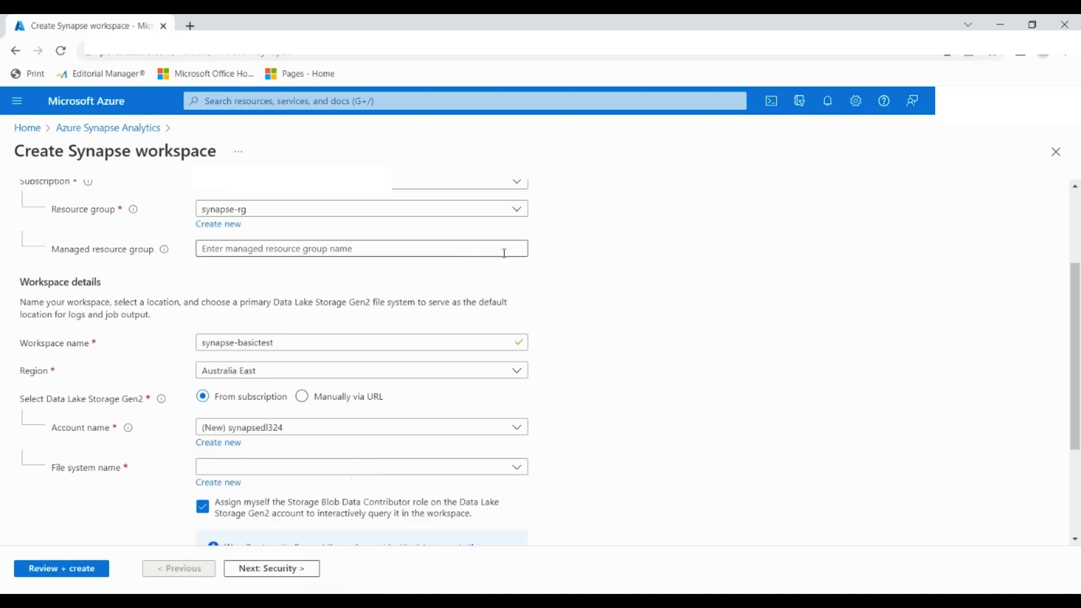
# Create a new Data Lake Storage Gen2 file system named synpasedatalke for the workspace
pyautogui.scroll(-1, 615, 305)
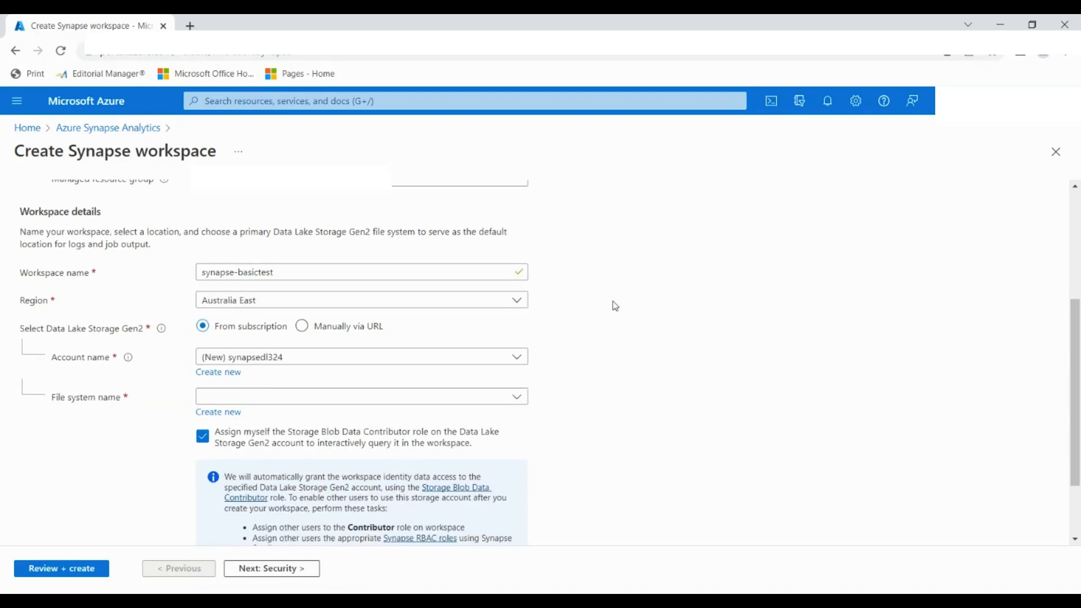
pyautogui.click(457, 398)
pyautogui.click(619, 366)
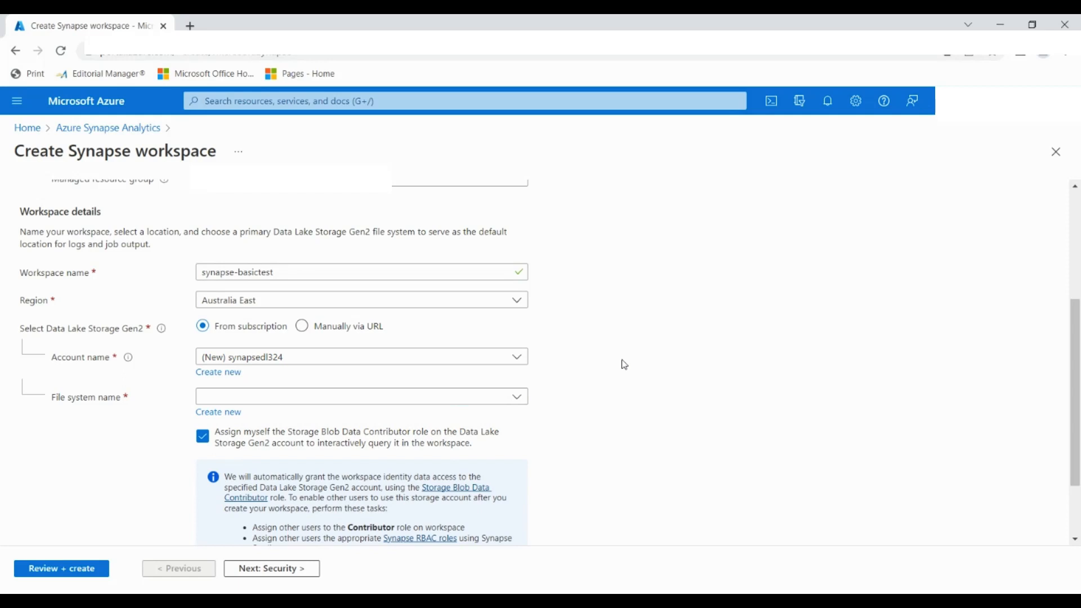
pyautogui.click(218, 412)
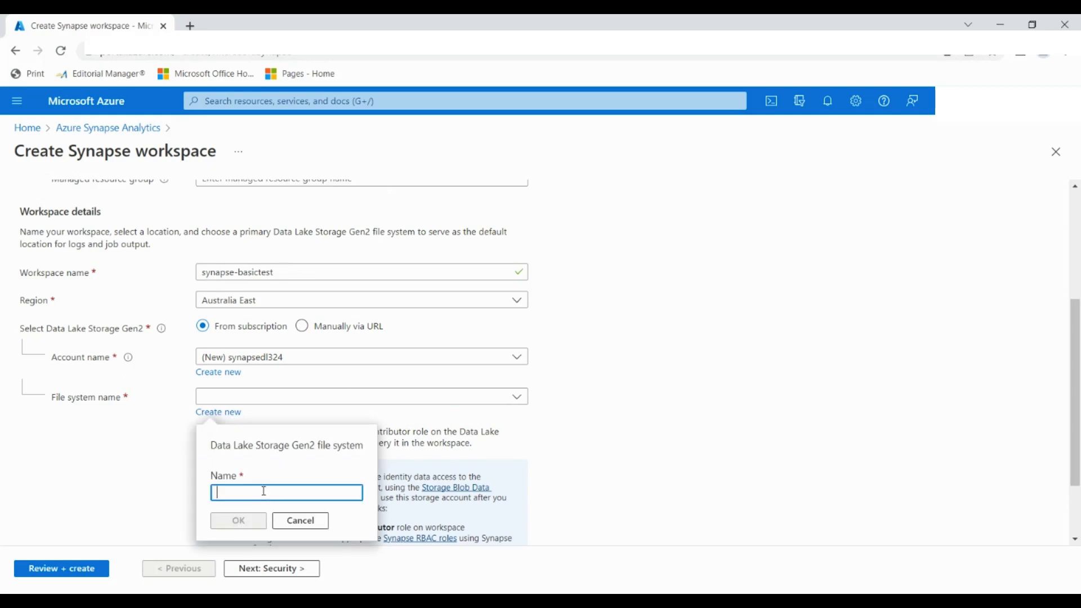
pyautogui.write('syn')
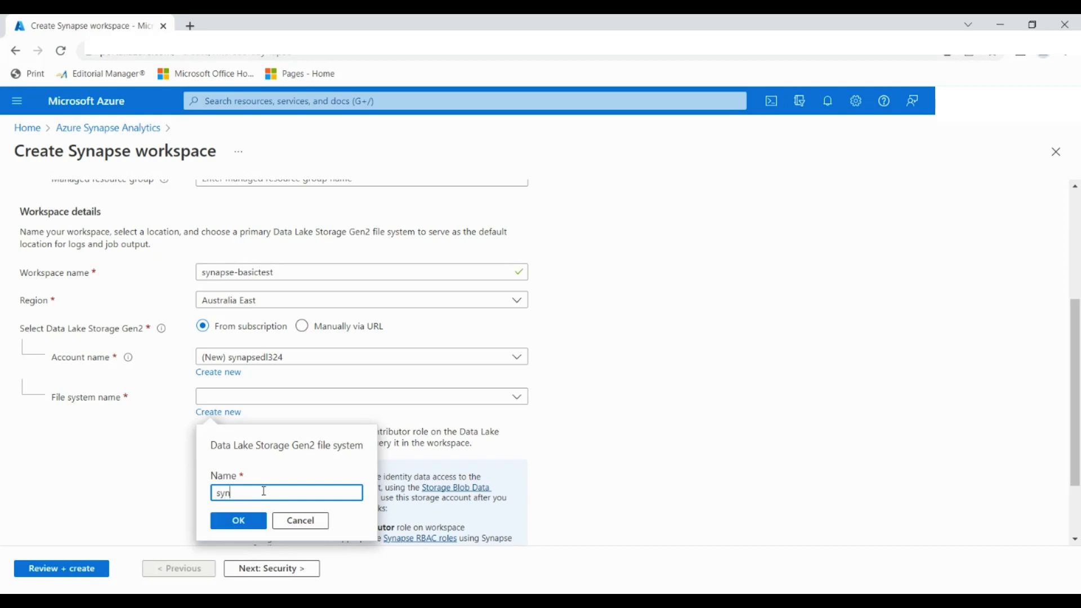
pyautogui.write('pasedatalke')
pyautogui.click(240, 523)
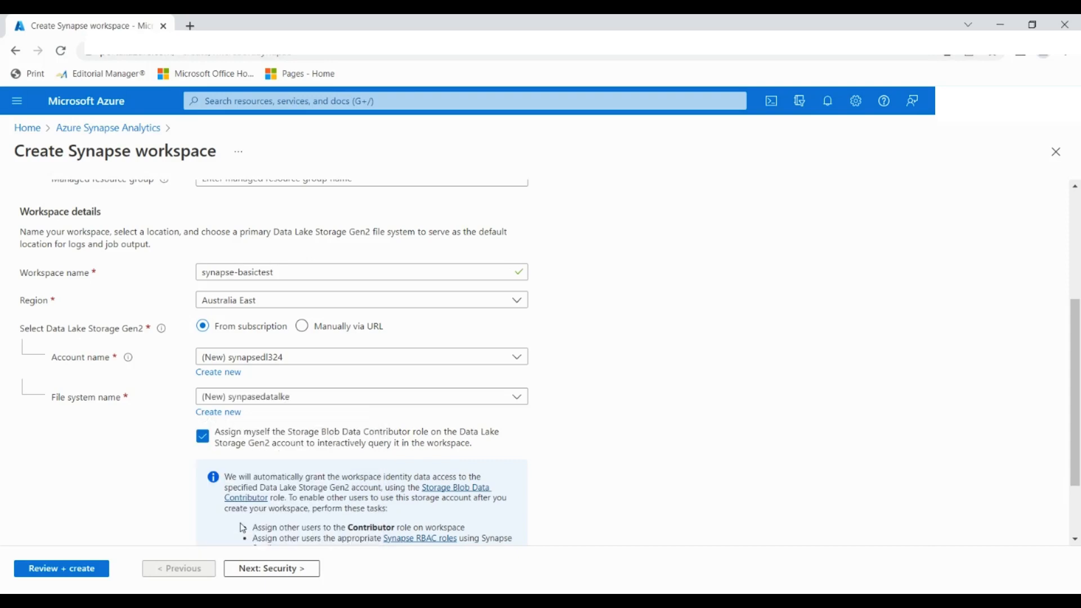
# Keep the default security, networking and tag settings and advance the workspace setup to its final review
pyautogui.scroll(-2, 248, 474)
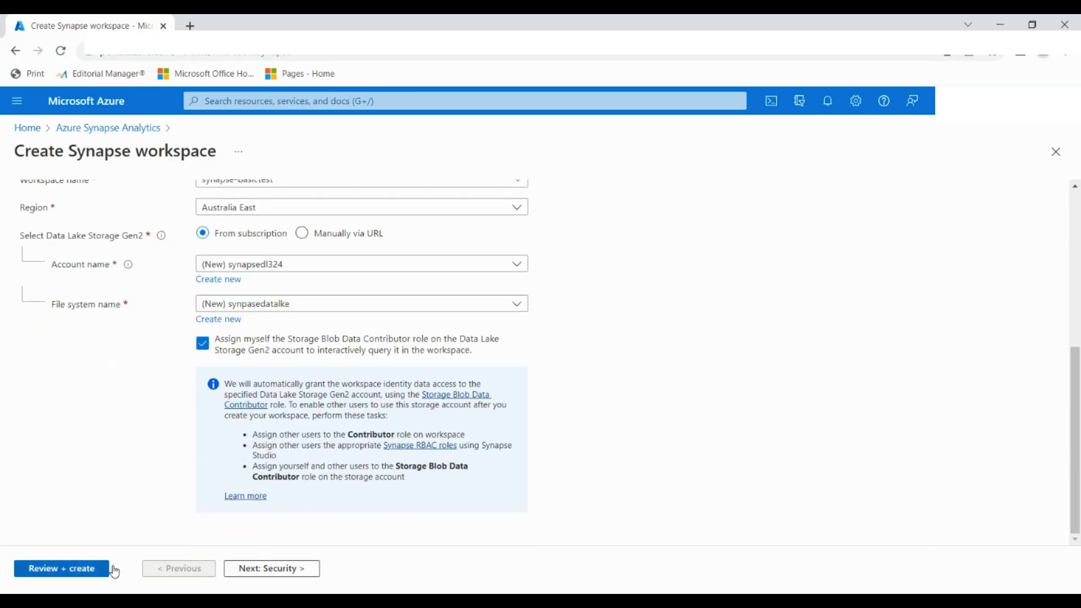
pyautogui.click(304, 570)
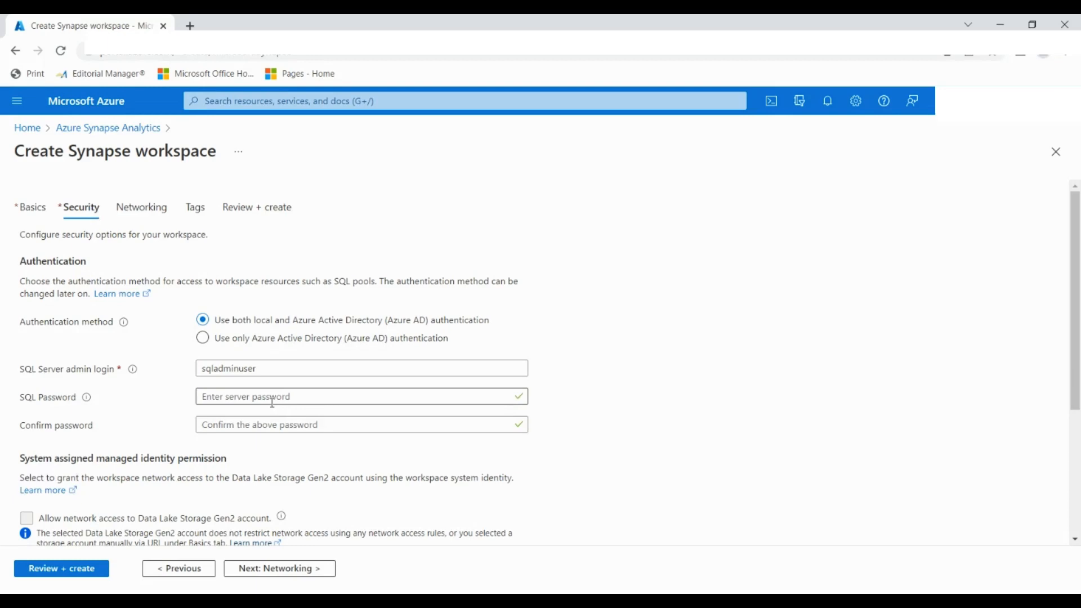
pyautogui.scroll(-4, 272, 403)
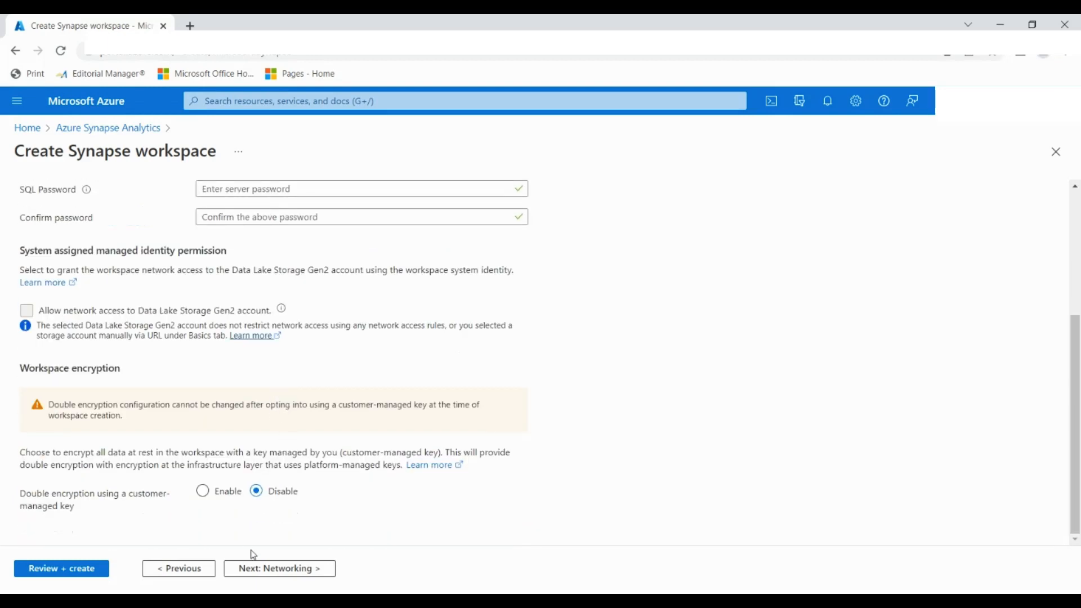
pyautogui.click(268, 581)
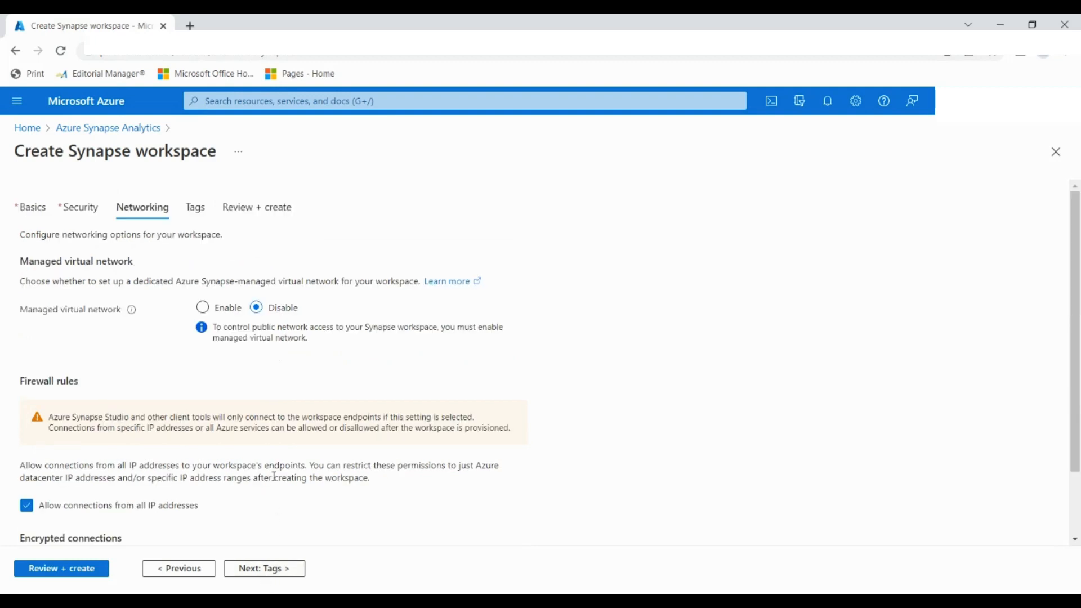
pyautogui.scroll(-2, 216, 412)
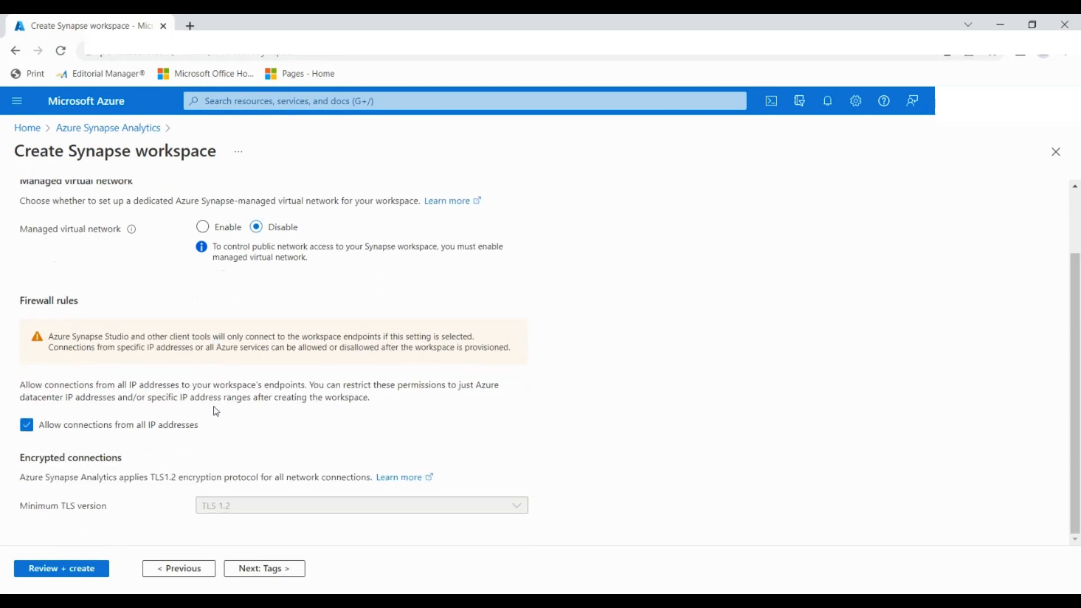
pyautogui.click(266, 576)
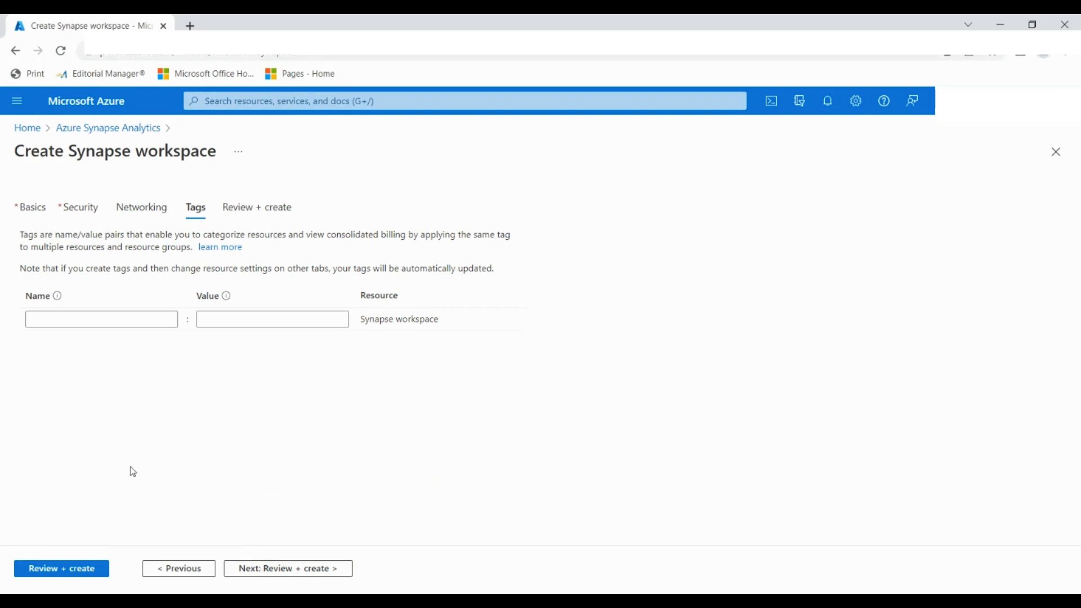
pyautogui.click(310, 569)
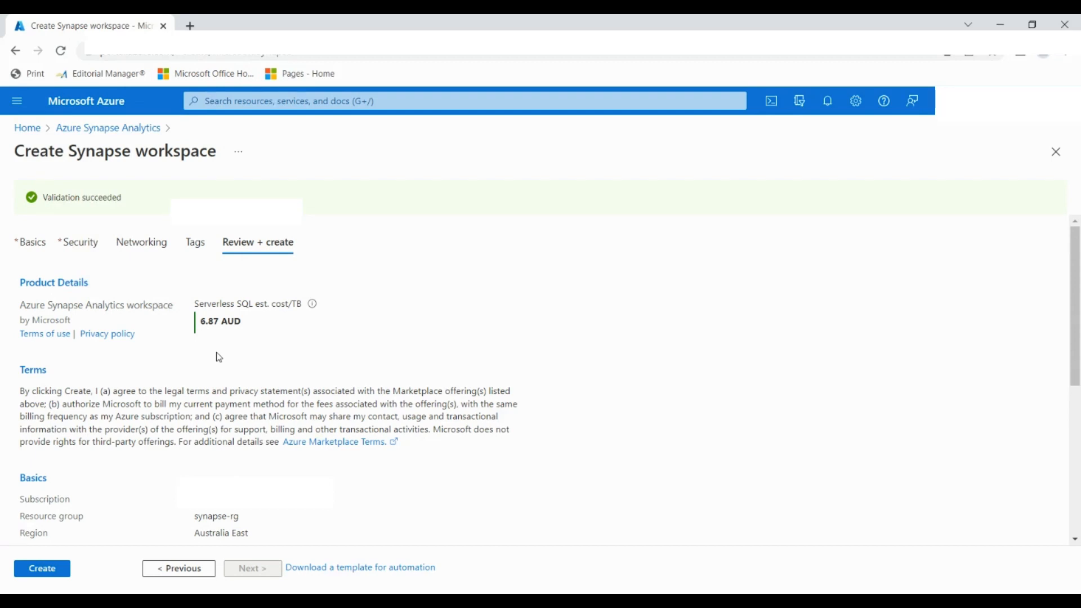
# Check the configuration summary and deploy the Synapse workspace, then open its resource group once deployment finishes
pyautogui.scroll(-5, 216, 353)
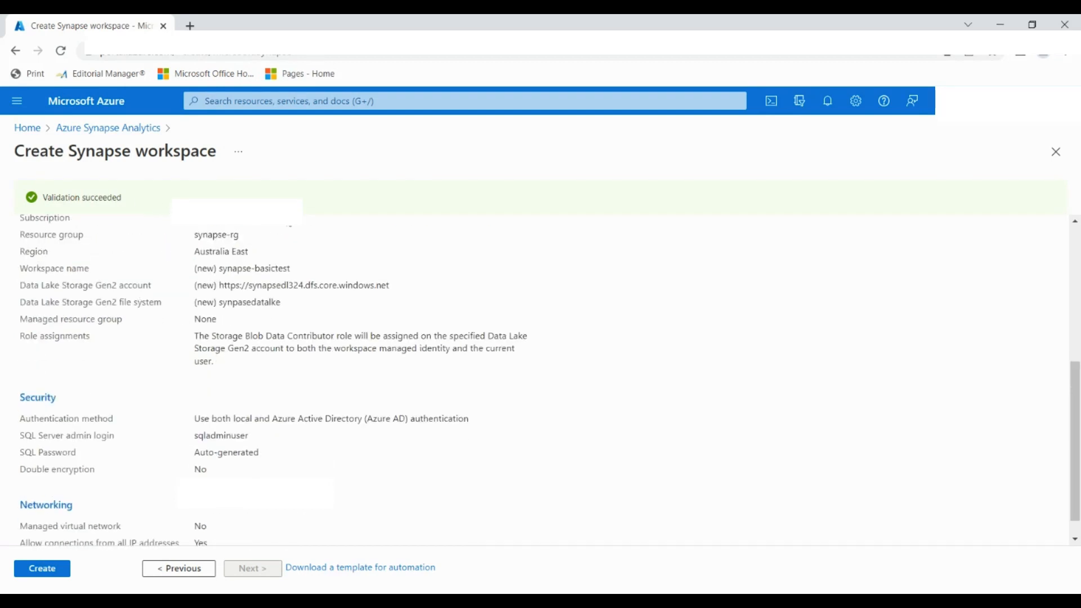
pyautogui.scroll(-1, 242, 385)
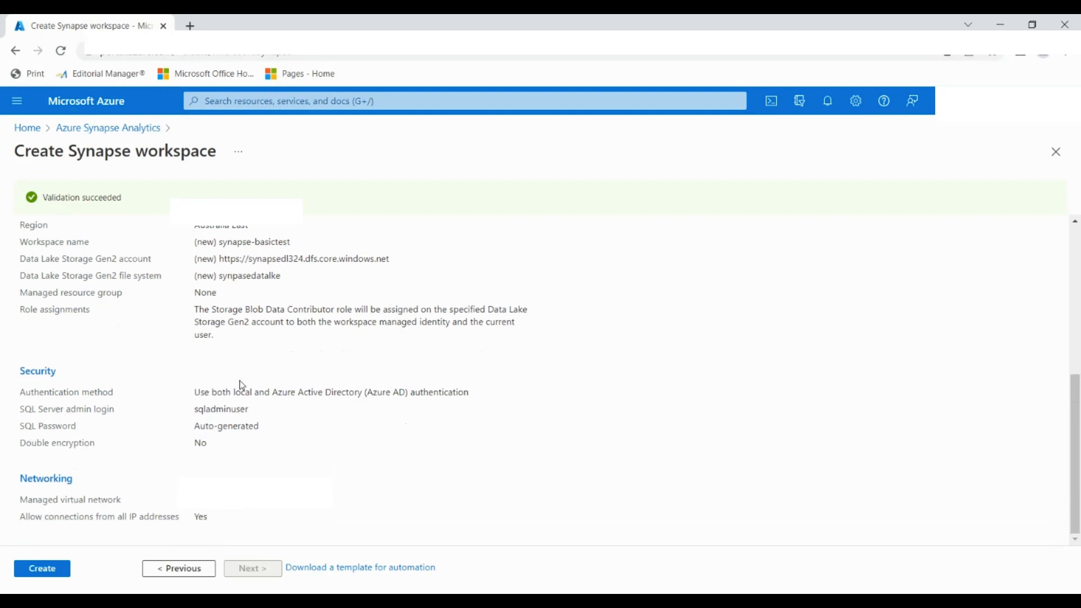
pyautogui.scroll(6, 242, 385)
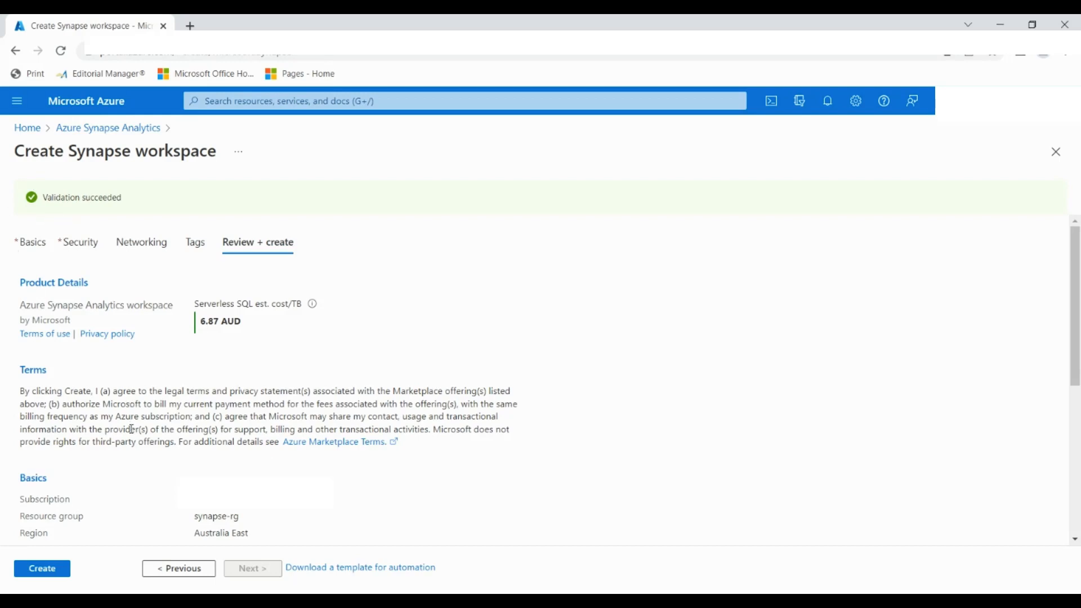
pyautogui.scroll(-5, 130, 448)
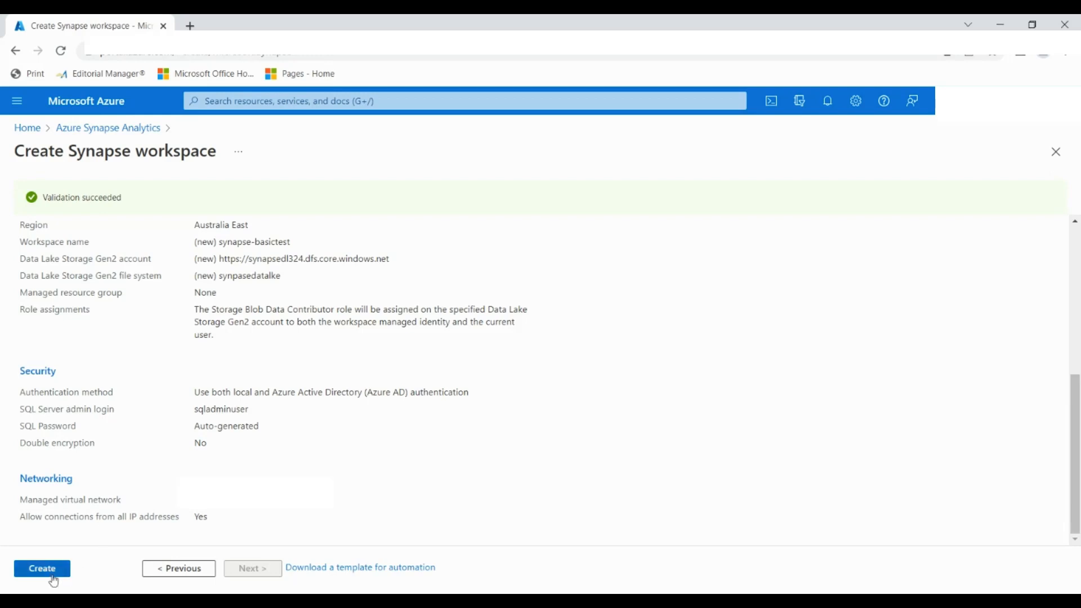
pyautogui.click(42, 568)
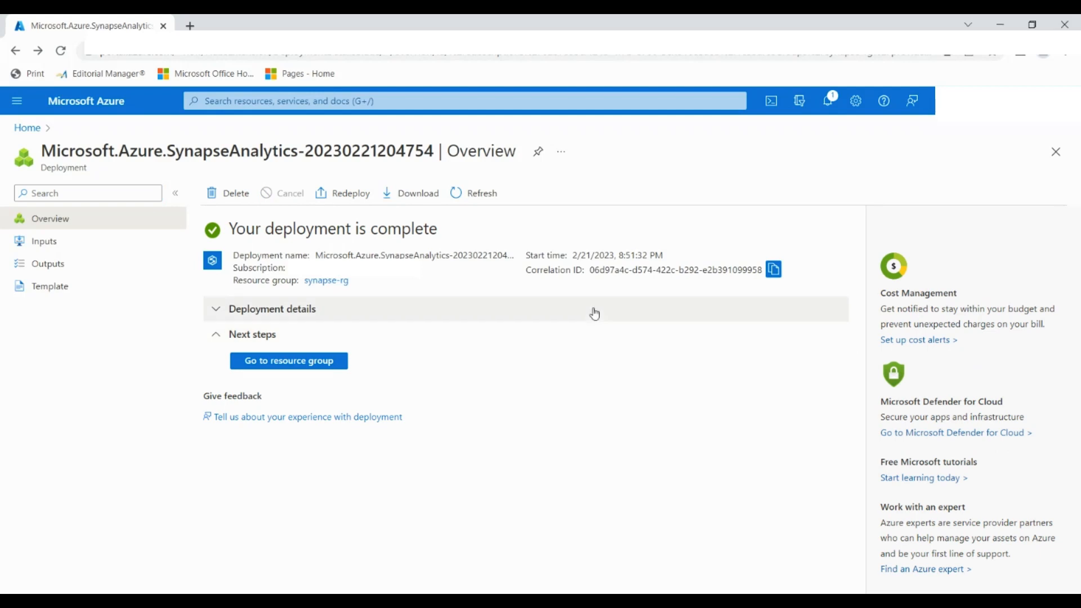
pyautogui.click(291, 367)
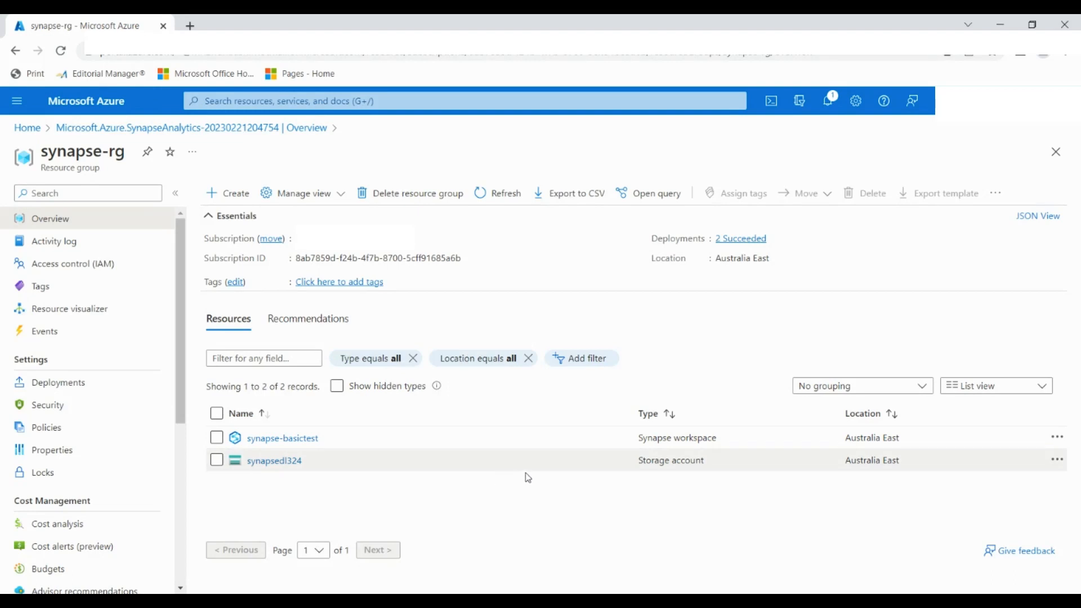
# Open the synapse-basictest workspace from the resource group and launch Synapse Studio for it
pyautogui.click(295, 448)
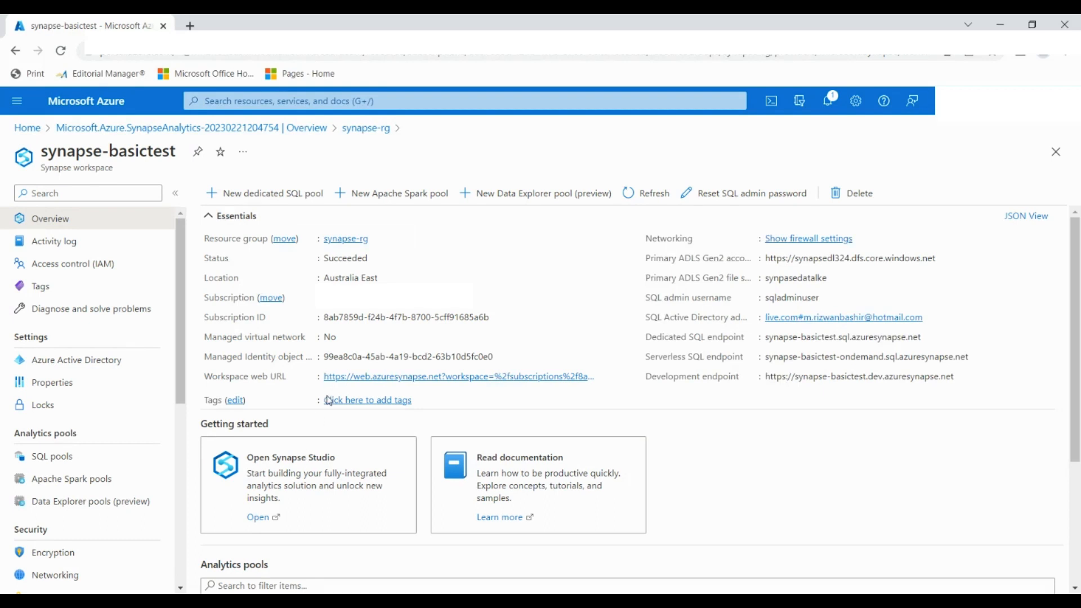
pyautogui.scroll(-2, 330, 394)
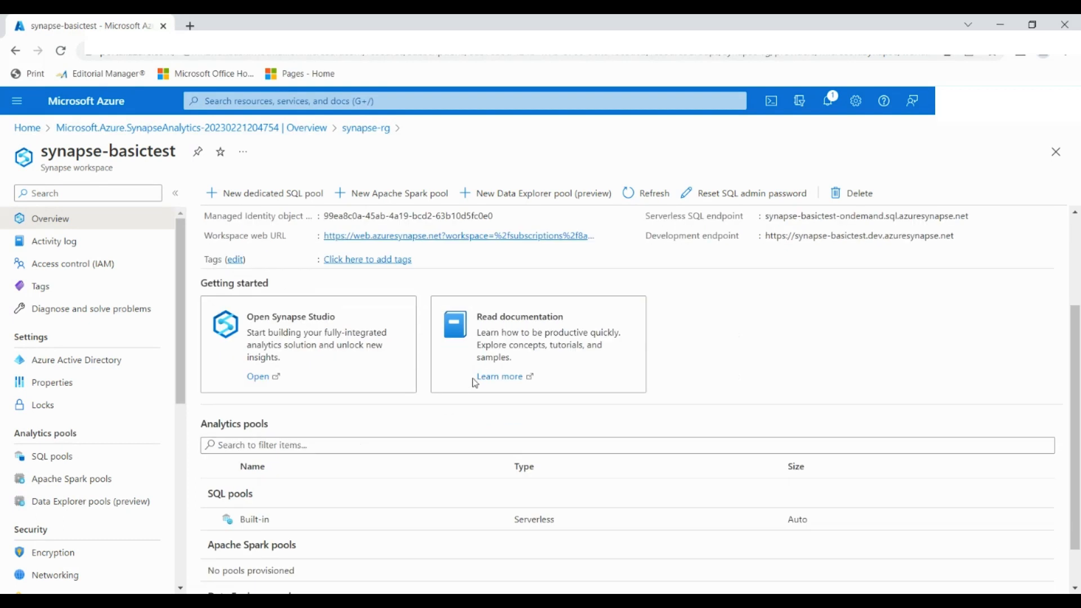
pyautogui.click(263, 384)
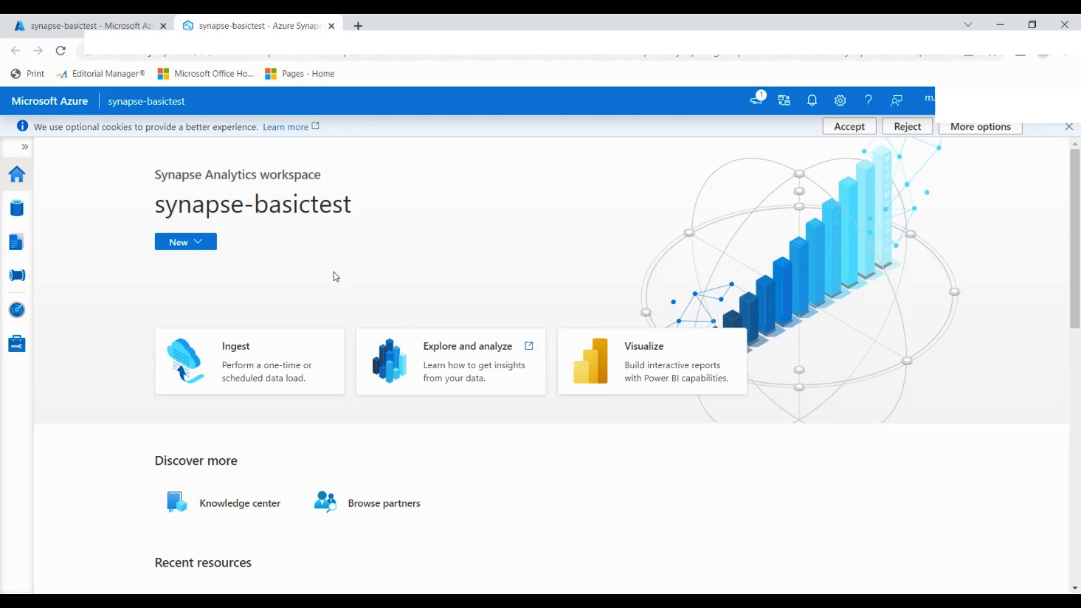
# Expand the Synapse Studio navigation labels and look through the Data, Develop, Integrate, Monitor and Manage hubs, finishing on the Home page
pyautogui.click(24, 147)
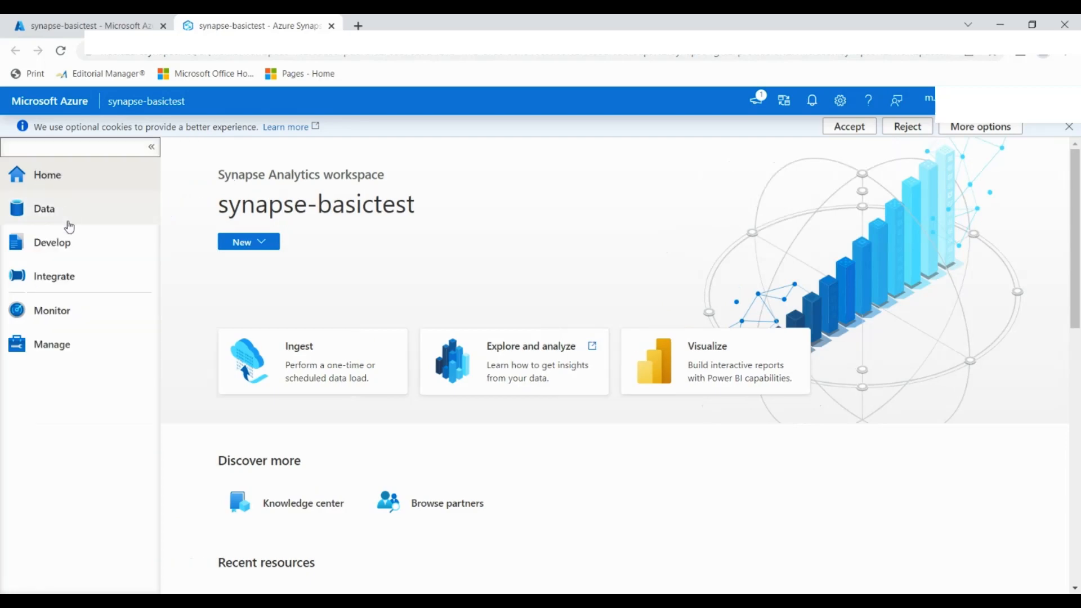
pyautogui.click(125, 216)
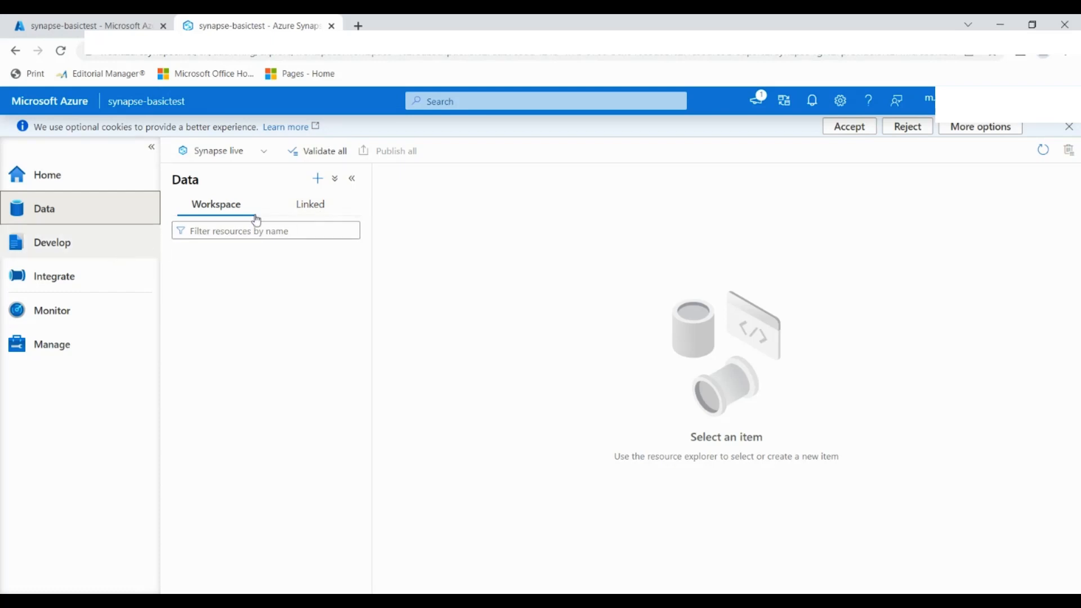
pyautogui.click(151, 245)
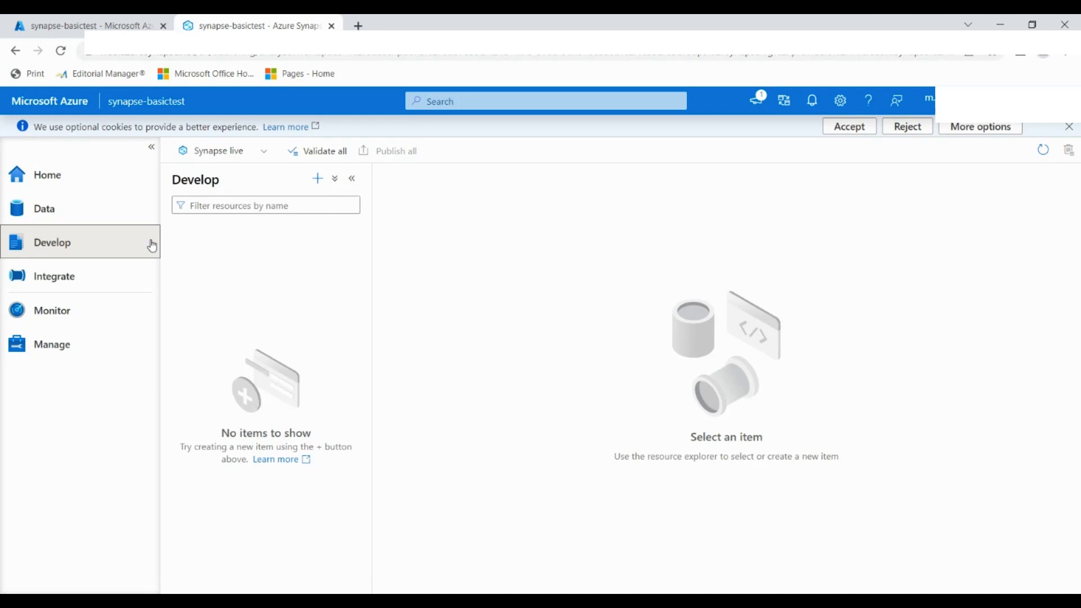
pyautogui.click(127, 285)
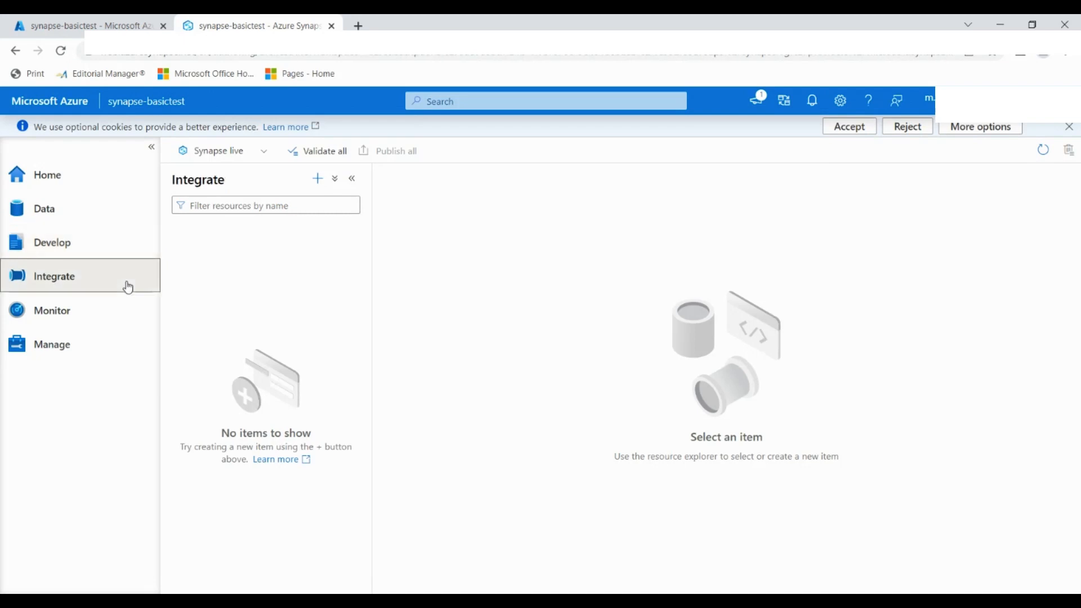
pyautogui.click(117, 330)
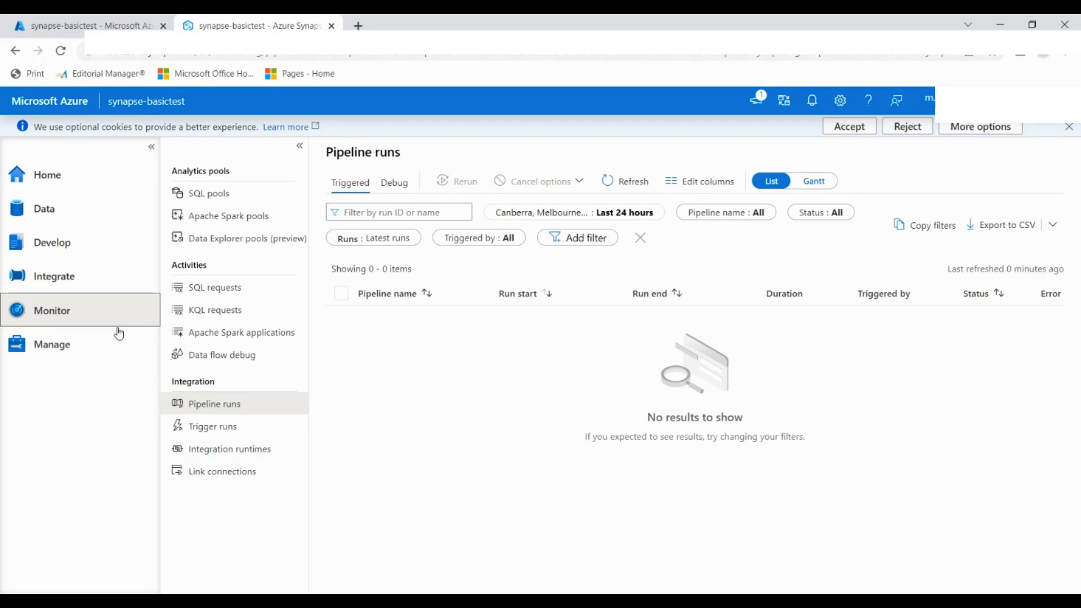
pyautogui.click(109, 352)
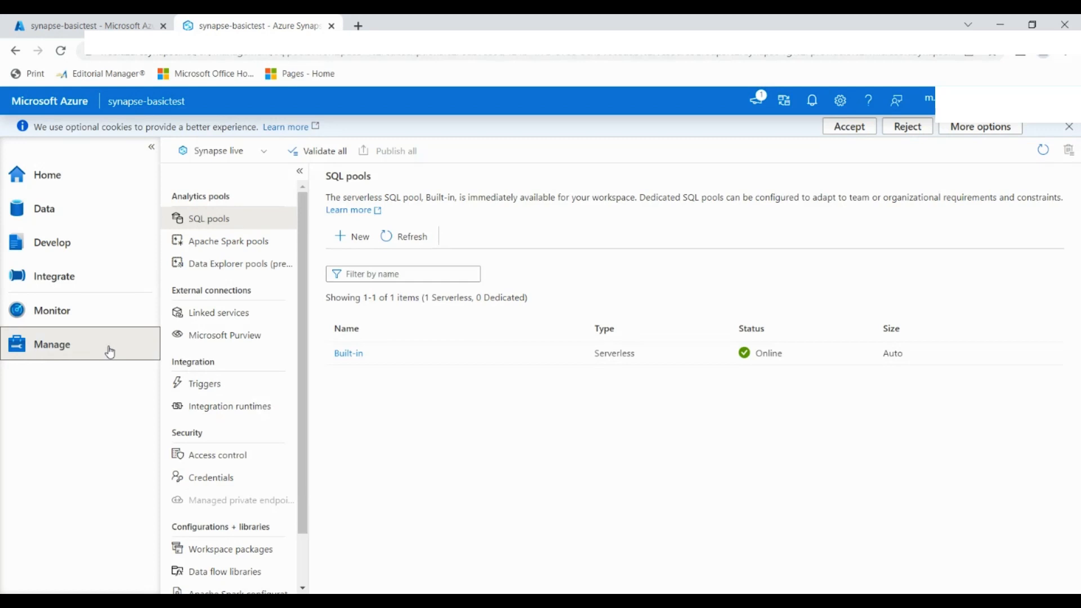
pyautogui.click(121, 310)
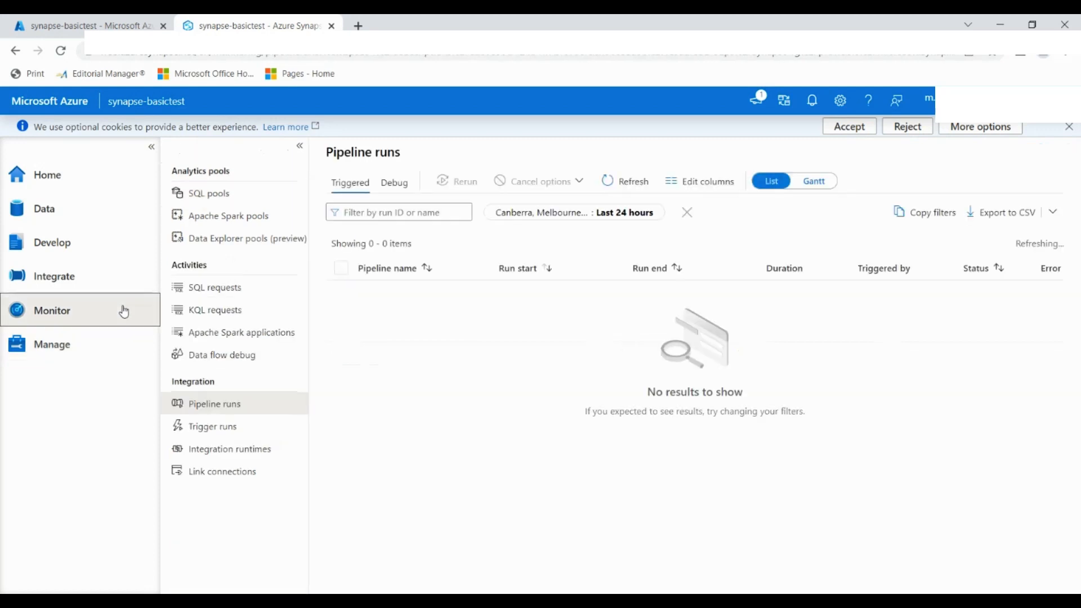
pyautogui.click(103, 175)
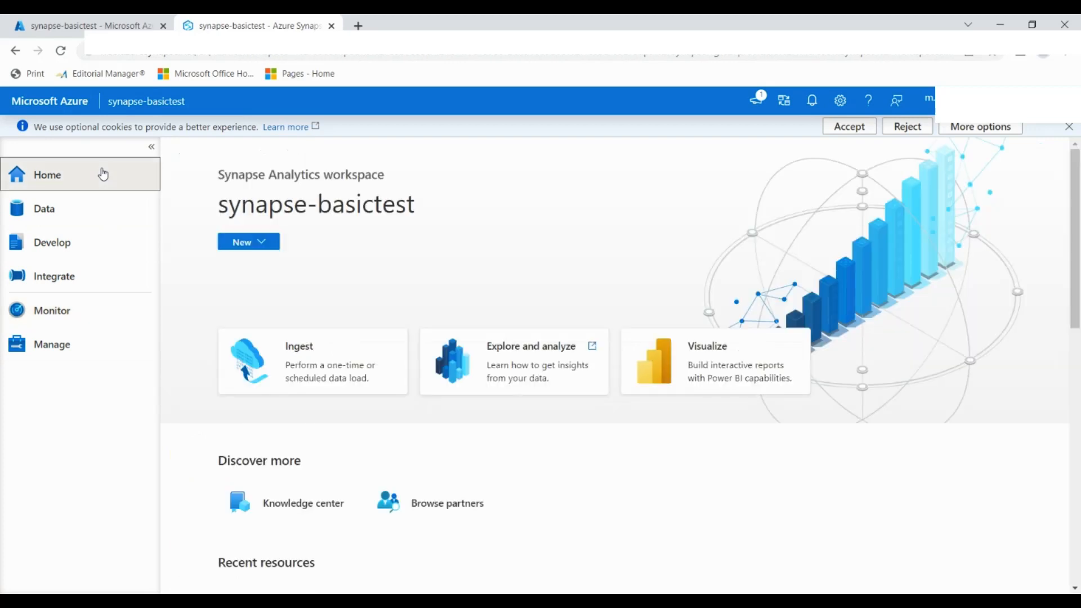